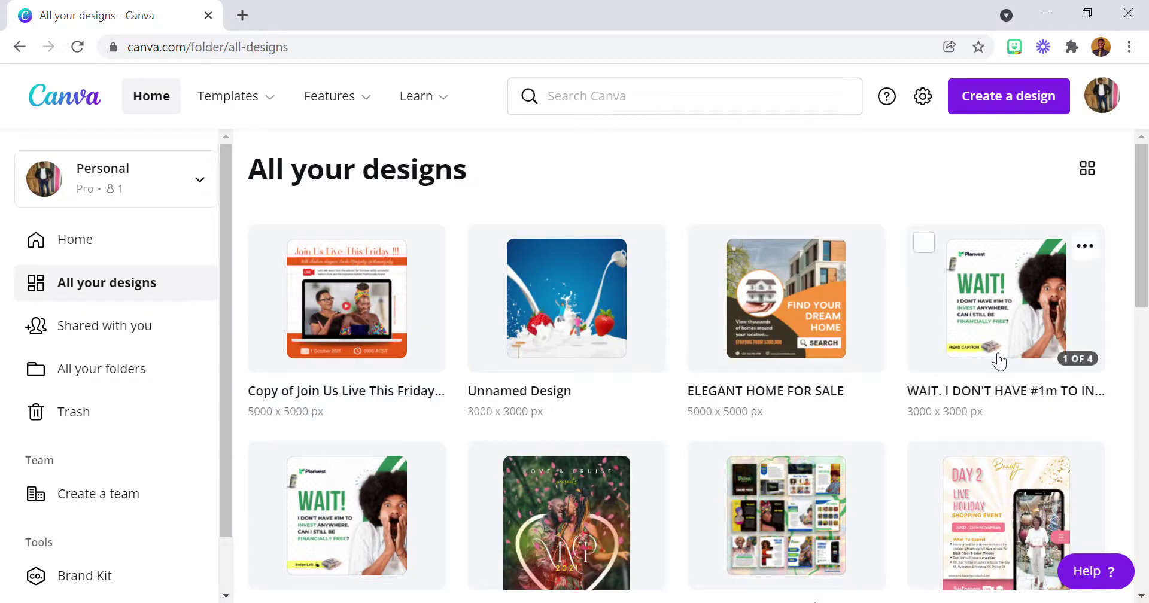
{"action": "scroll", "coordinate": [958, 473], "scroll_direction": "down", "scroll_amount": 3}
{"action": "scroll", "coordinate": [730, 362], "scroll_direction": "up", "scroll_amount": 3}
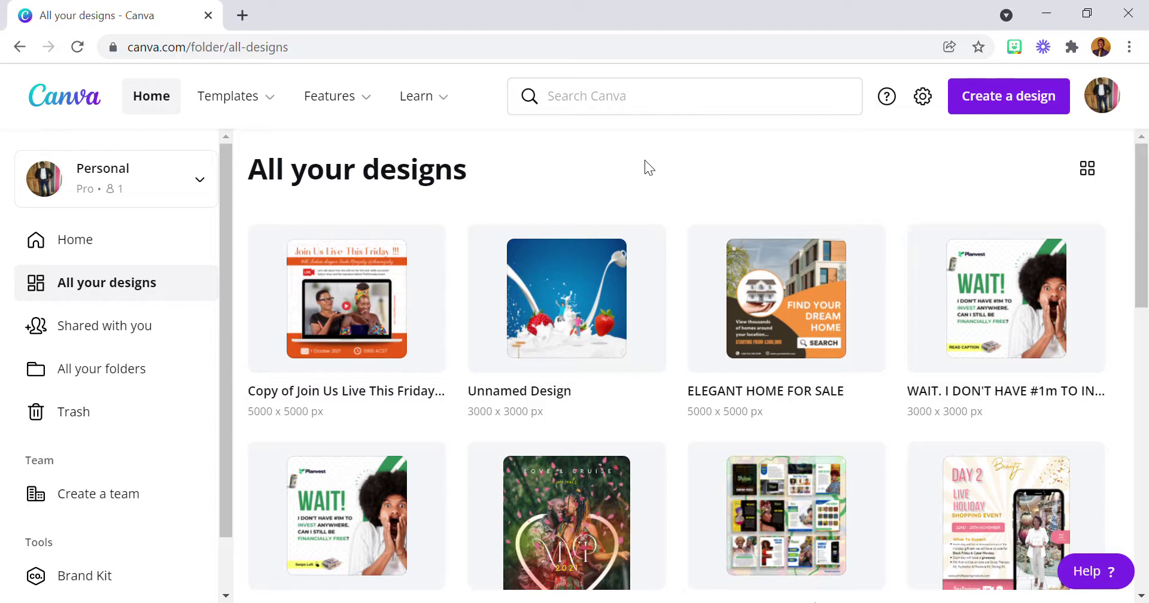
{"action": "left_click", "coordinate": [965, 111]}
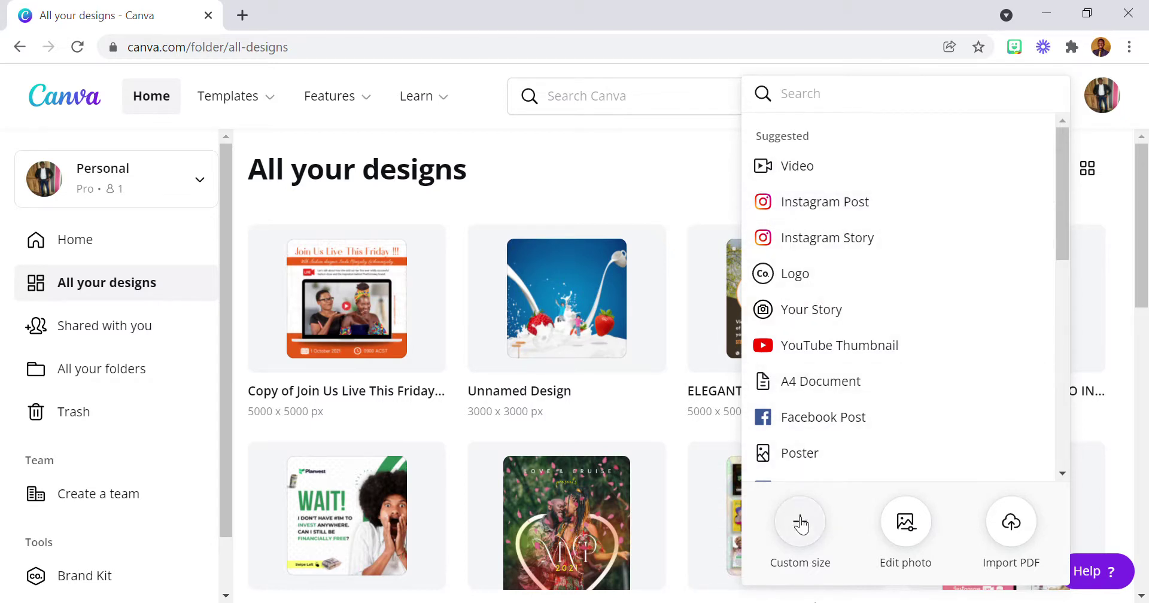
{"action": "left_click", "coordinate": [801, 525]}
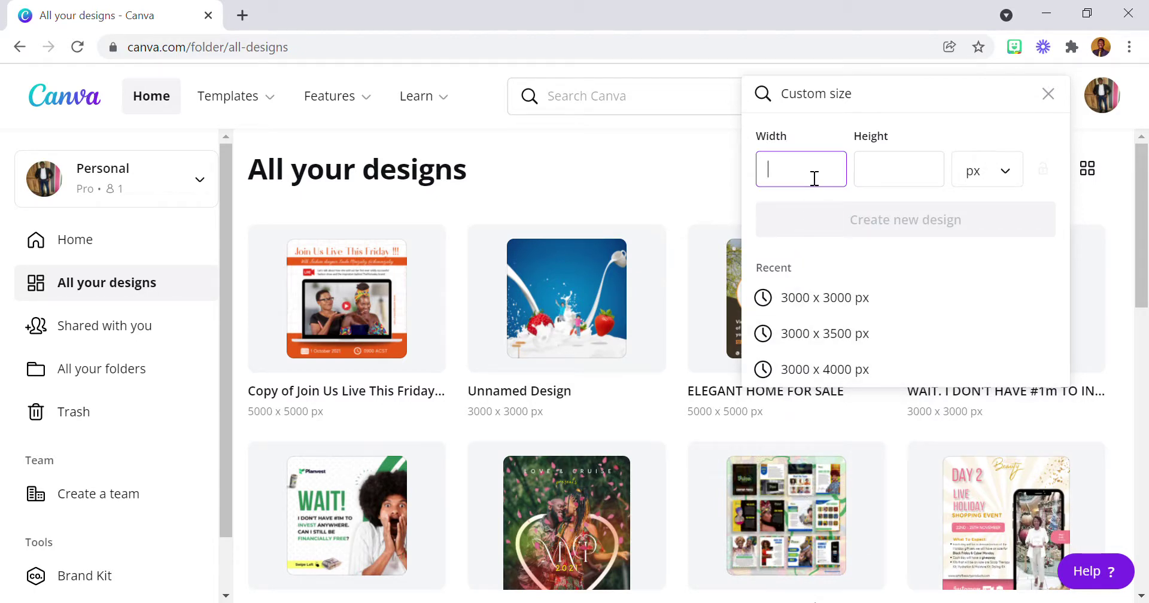
{"action": "type", "text": "5000"}
{"action": "left_click", "coordinate": [896, 175]}
{"action": "type", "text": "5000"}
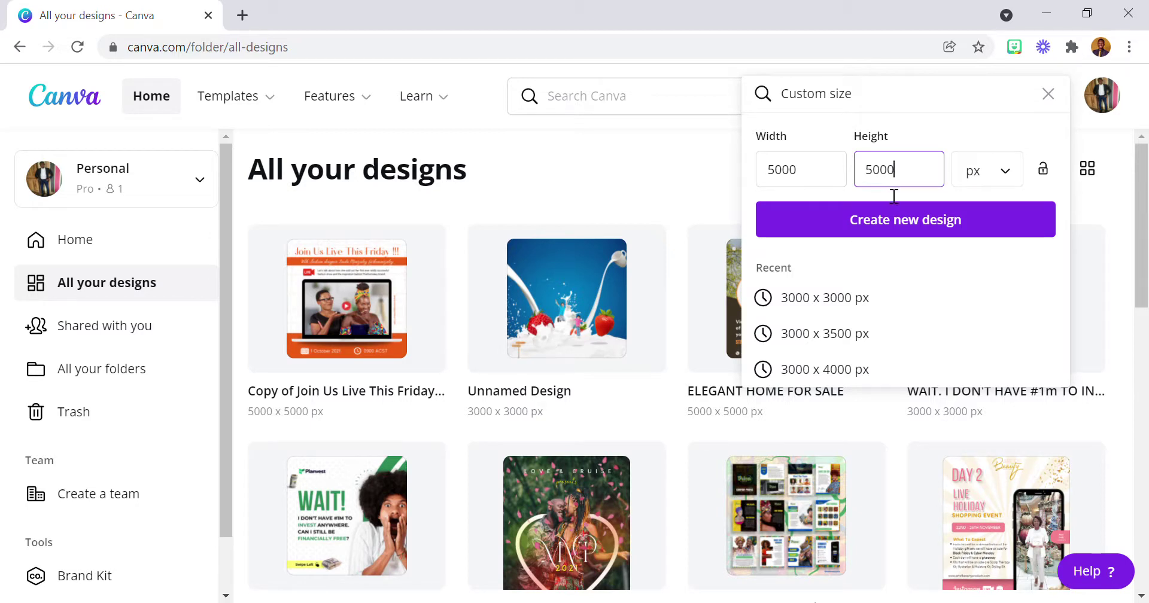
{"action": "key", "text": "BackSpace"}
{"action": "key", "text": "BackSpace"}
{"action": "key", "text": "BackSpace"}
{"action": "key", "text": "BackSpace"}
{"action": "left_click", "coordinate": [829, 175]}
{"action": "key", "text": "BackSpace"}
{"action": "key", "text": "BackSpace"}
{"action": "key", "text": "BackSpace"}
{"action": "key", "text": "BackSpace"}
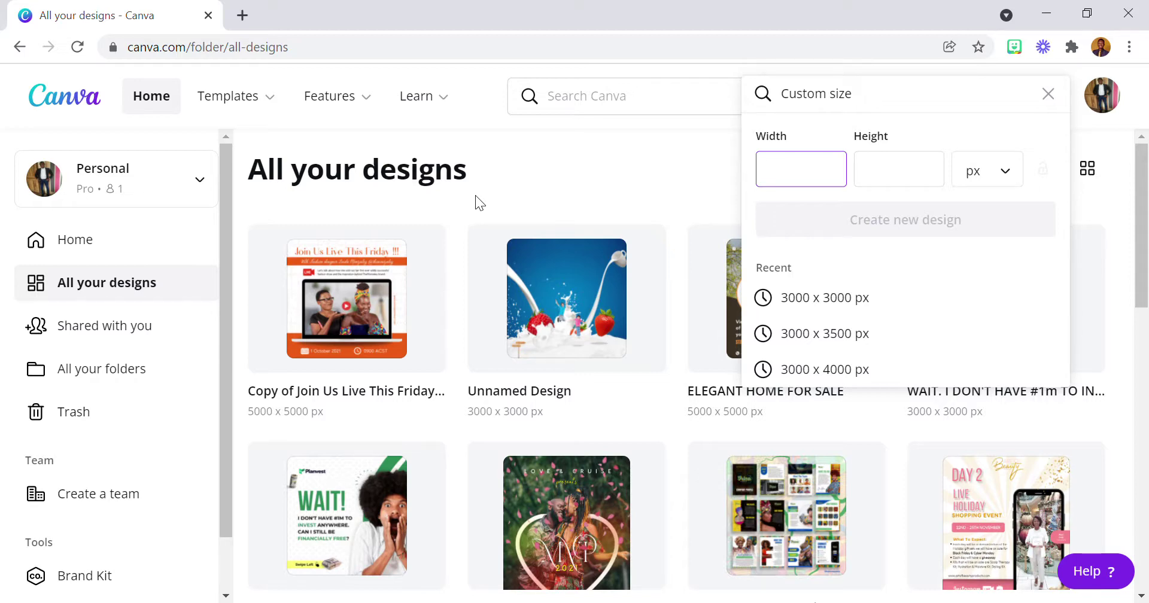
{"action": "left_click", "coordinate": [529, 170]}
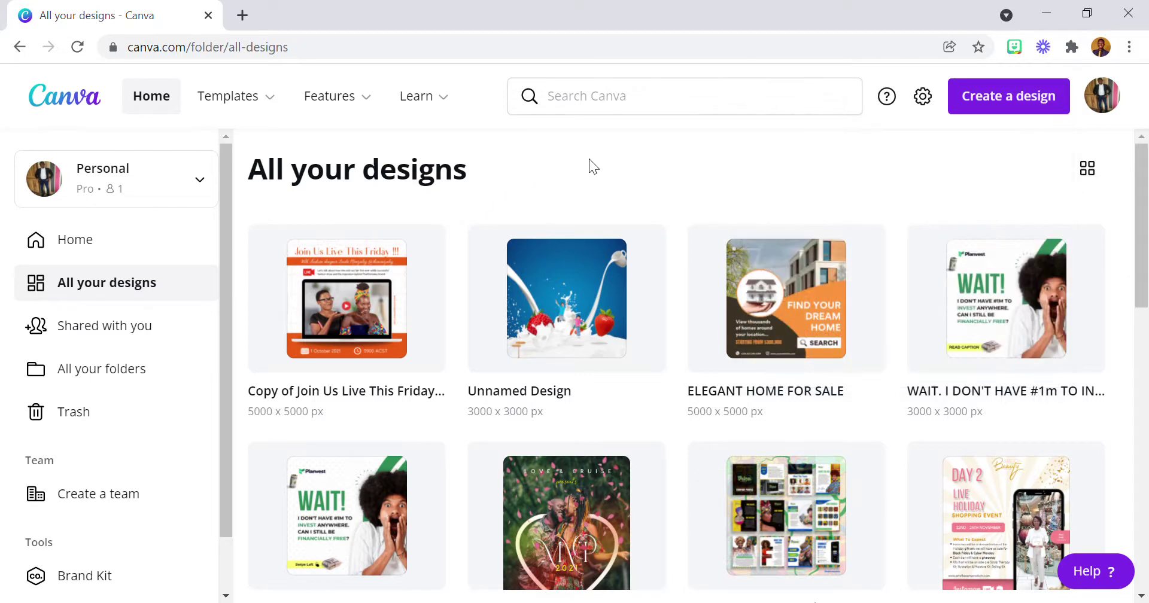
Open the "Copy of Join Us Live This Friday !!!" design for editing and look over its page
{"action": "left_click", "coordinate": [412, 297]}
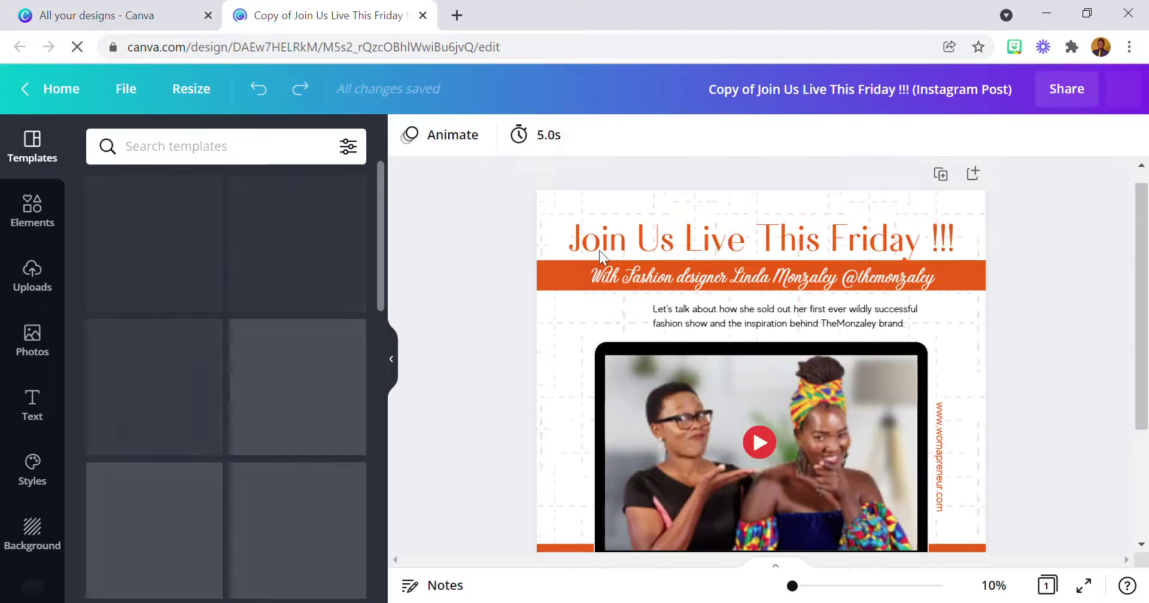
{"action": "scroll", "coordinate": [638, 315], "scroll_direction": "down", "scroll_amount": 5}
{"action": "scroll", "coordinate": [640, 316], "scroll_direction": "up", "scroll_amount": 5}
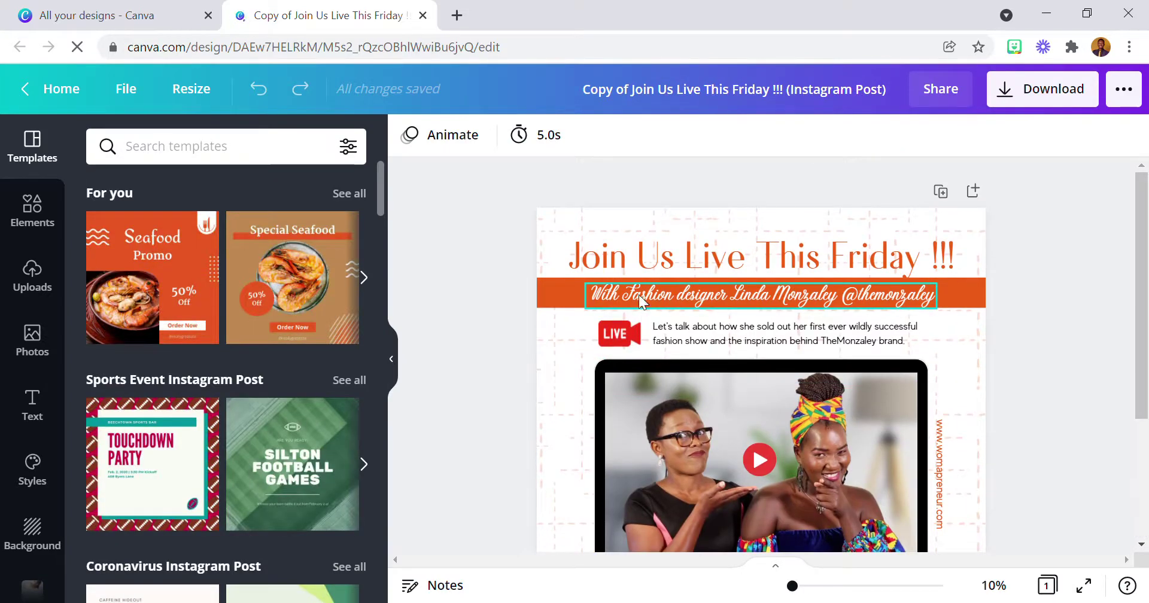
Resize the current design itself, without making a copy, to the 1080 × 1080 px Instagram Post preset
{"action": "left_click", "coordinate": [202, 93]}
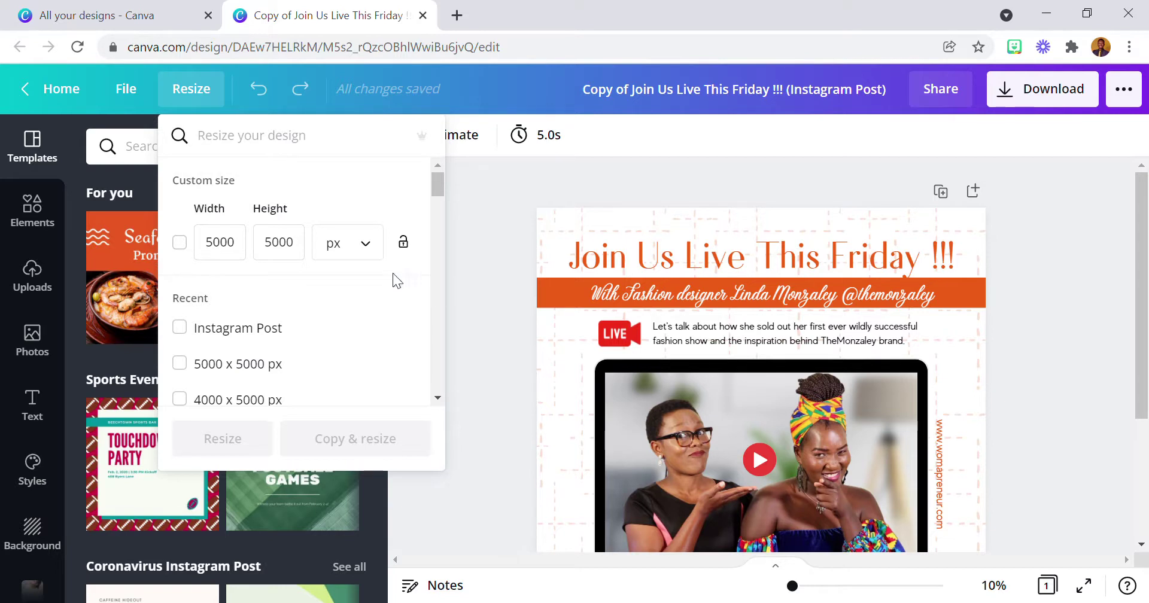
{"action": "left_click", "coordinate": [180, 328]}
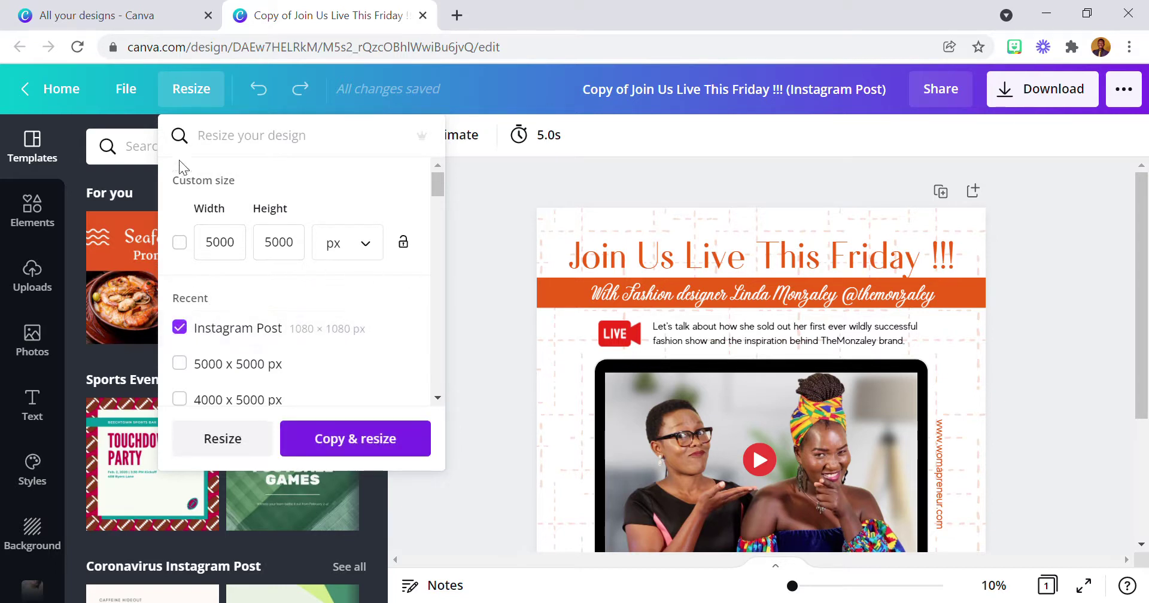
{"action": "left_click", "coordinate": [264, 441]}
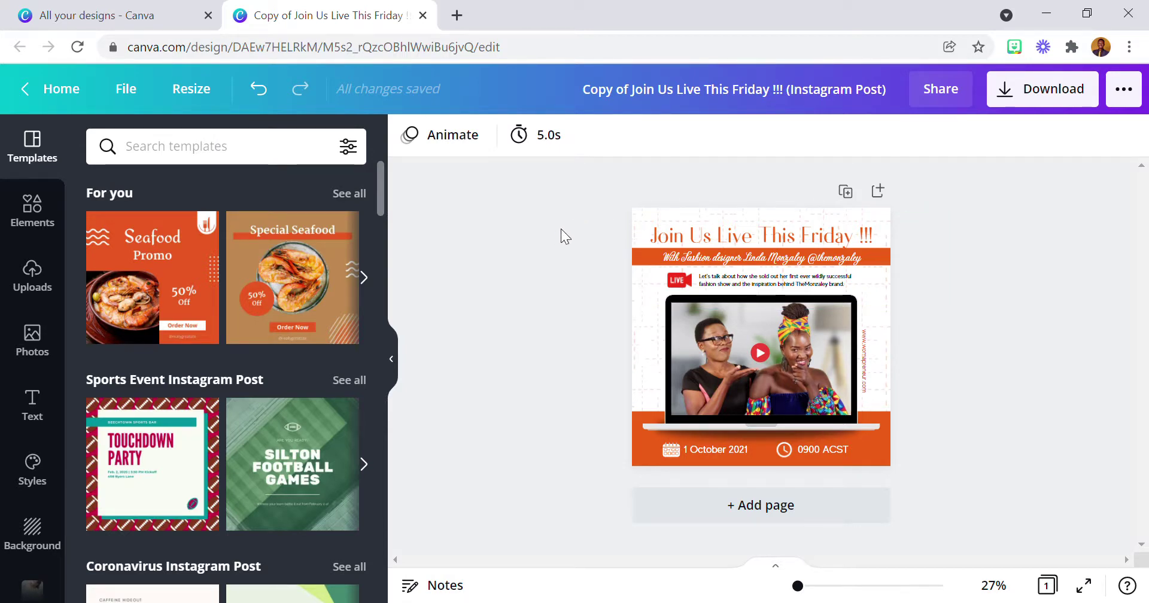
Resize the design to a custom size of 5000 x 5000 px and check the whole page
{"action": "left_click", "coordinate": [184, 88]}
{"action": "left_click", "coordinate": [245, 256]}
{"action": "key", "text": "BackSpace"}
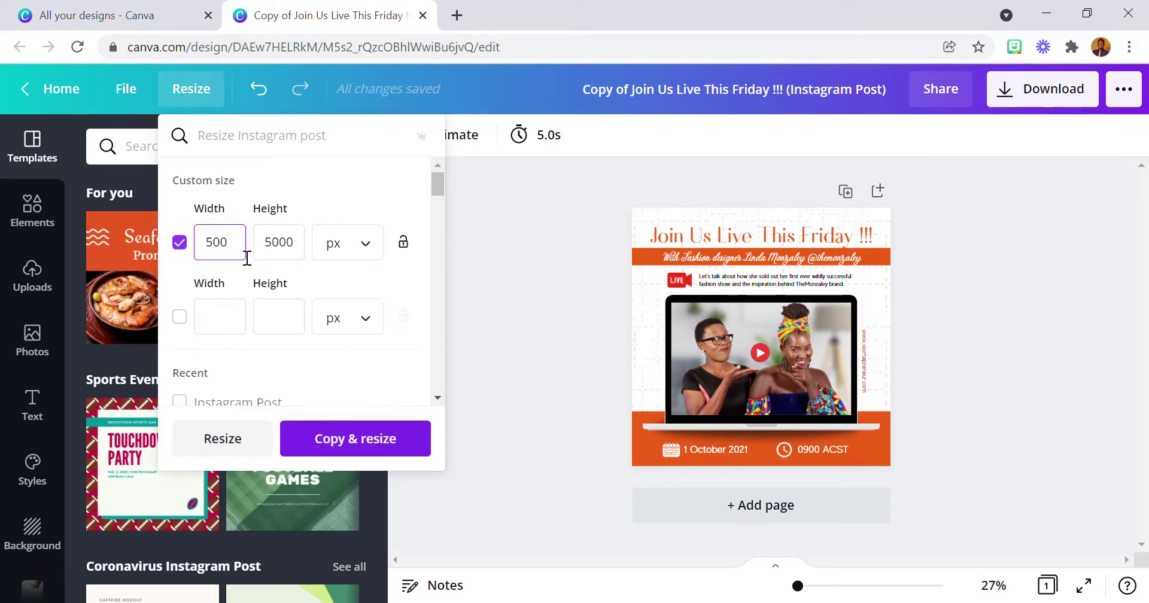
{"action": "type", "text": "0"}
{"action": "left_click", "coordinate": [288, 251]}
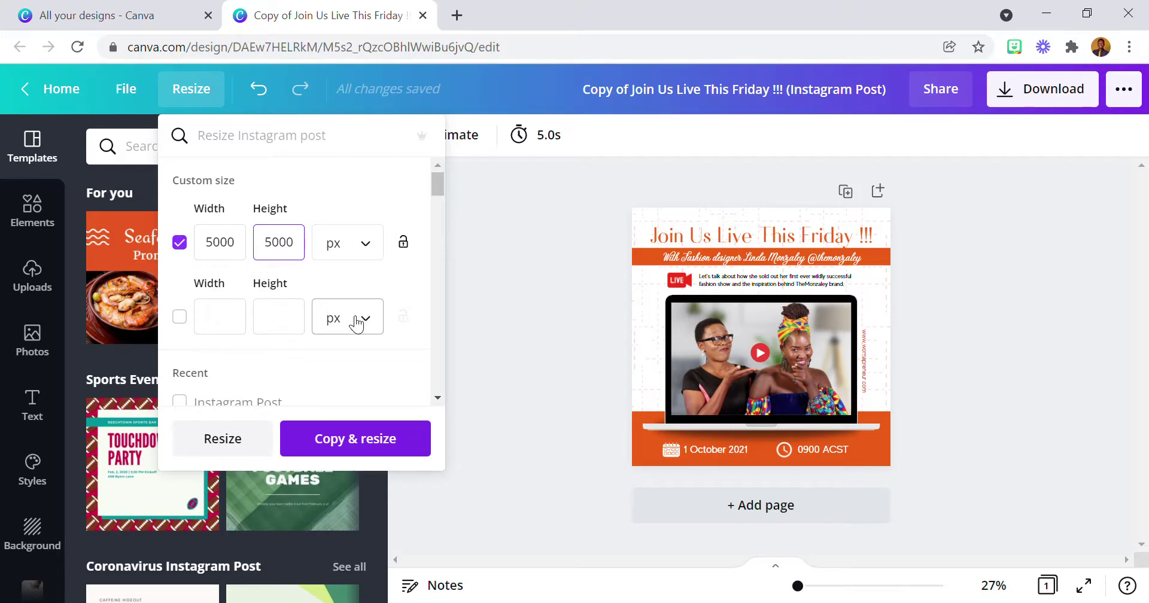
{"action": "left_click", "coordinate": [255, 439]}
{"action": "scroll", "coordinate": [559, 368], "scroll_direction": "up", "scroll_amount": 2}
{"action": "scroll", "coordinate": [560, 368], "scroll_direction": "down", "scroll_amount": 3}
{"action": "scroll", "coordinate": [561, 368], "scroll_direction": "up", "scroll_amount": 1}
{"action": "scroll", "coordinate": [560, 368], "scroll_direction": "up", "scroll_amount": 2}
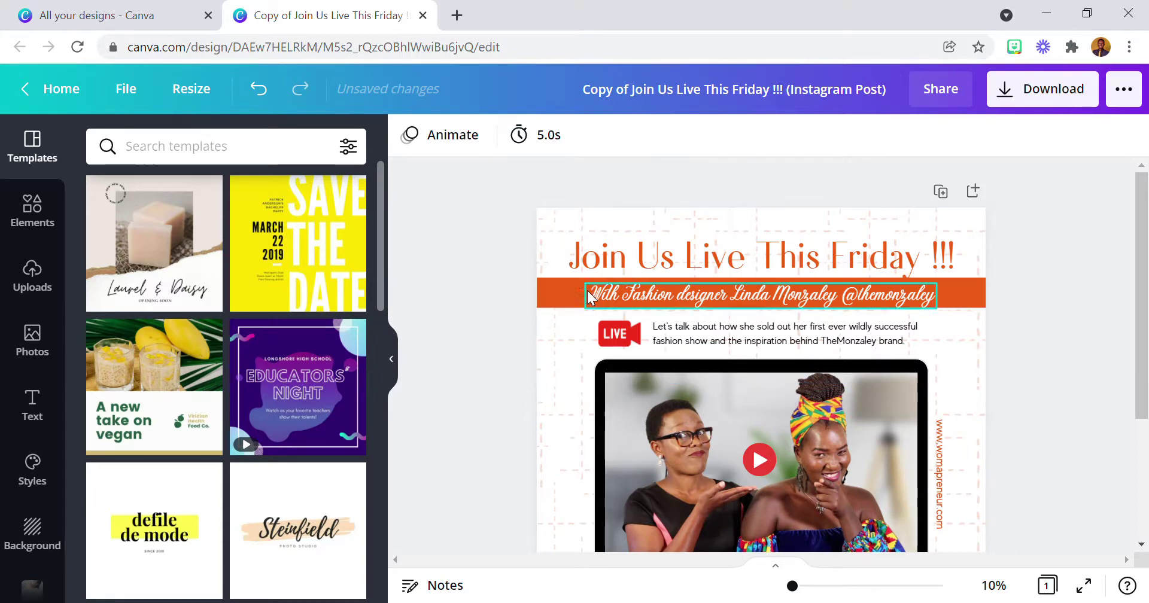
{"action": "scroll", "coordinate": [569, 285], "scroll_direction": "down", "scroll_amount": 3}
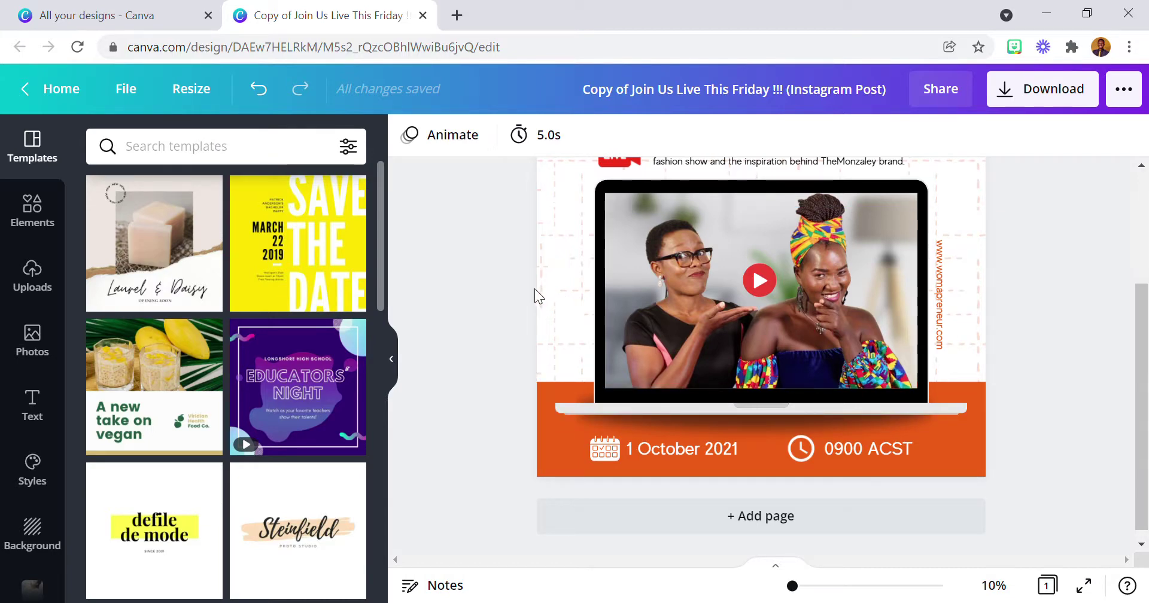
{"action": "scroll", "coordinate": [509, 310], "scroll_direction": "up", "scroll_amount": 3}
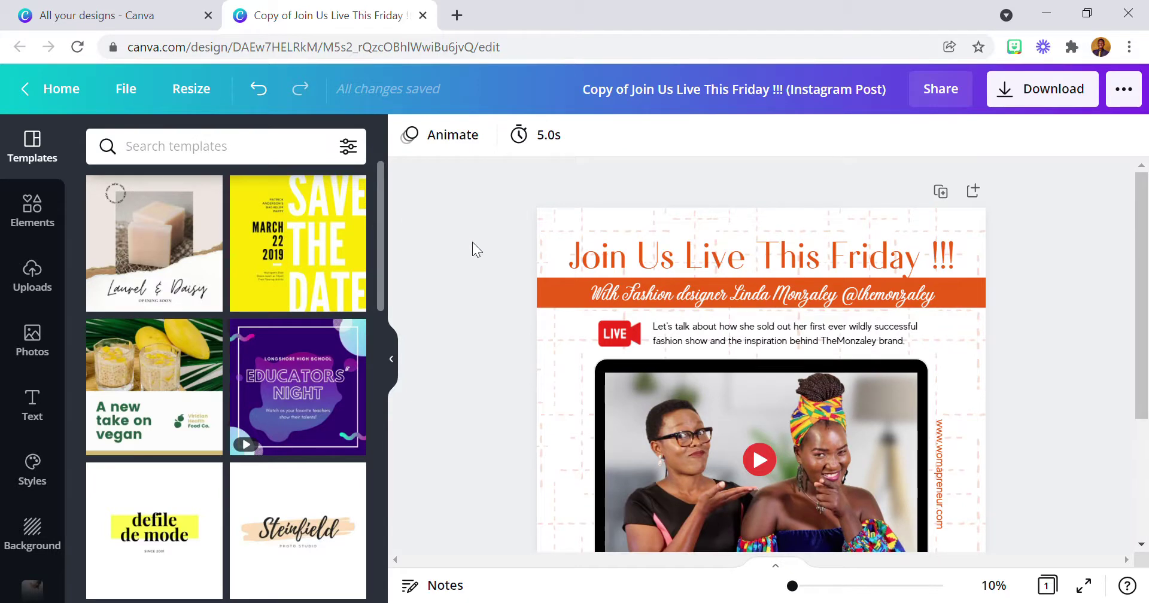
{"action": "left_click", "coordinate": [561, 221]}
{"action": "left_click", "coordinate": [486, 220]}
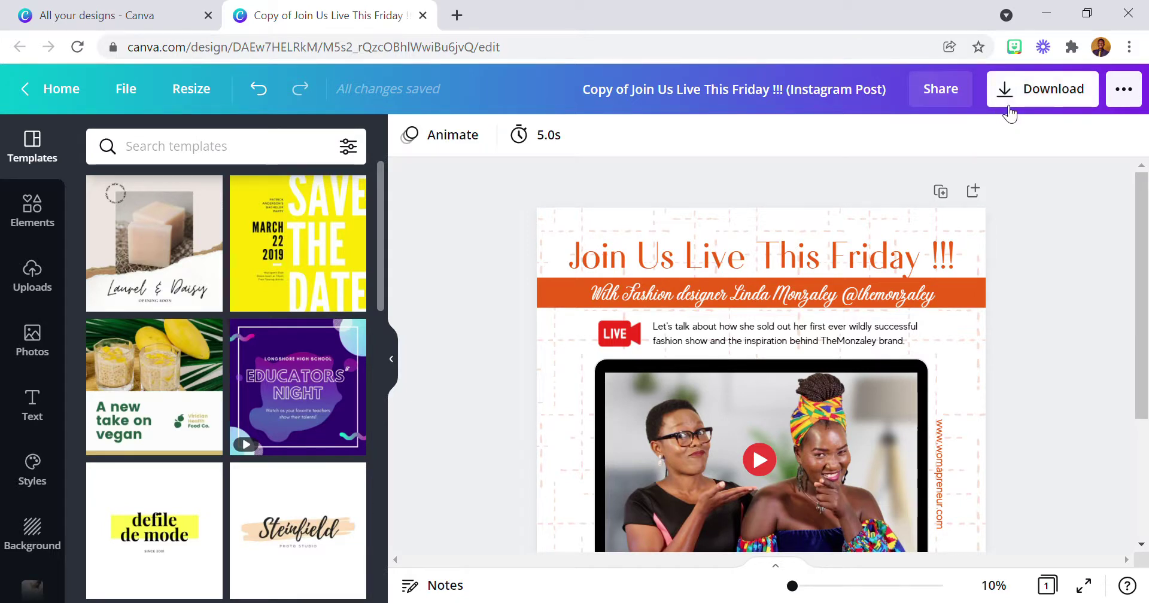
Open the download settings and raise the PNG size multiplier to 1.5, 2 and finally 3
{"action": "left_click", "coordinate": [1060, 105]}
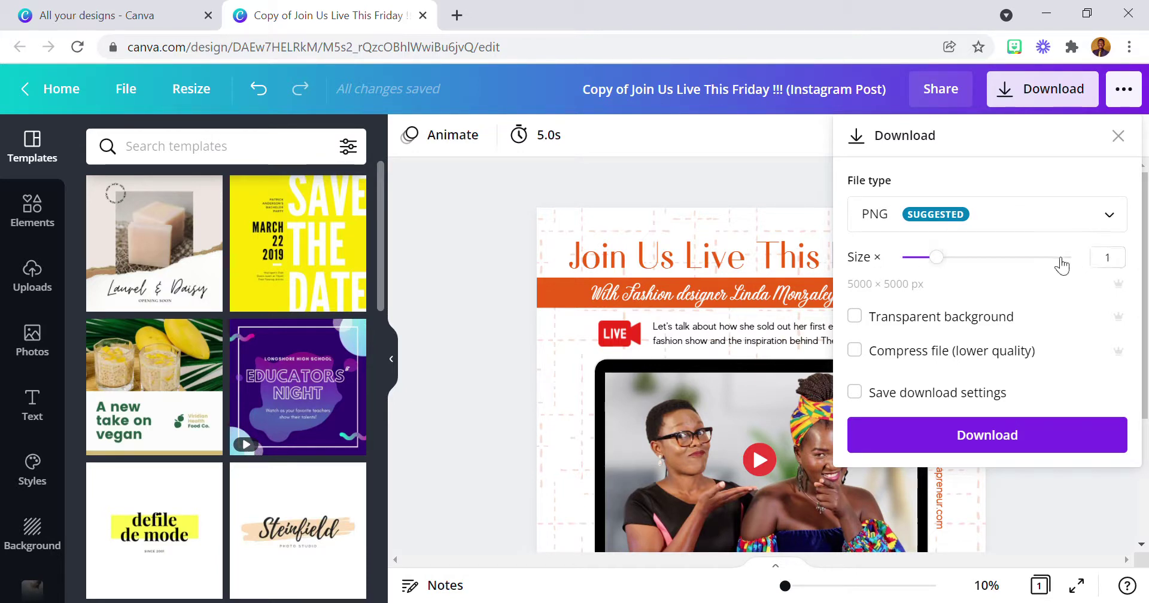
{"action": "left_click", "coordinate": [944, 259]}
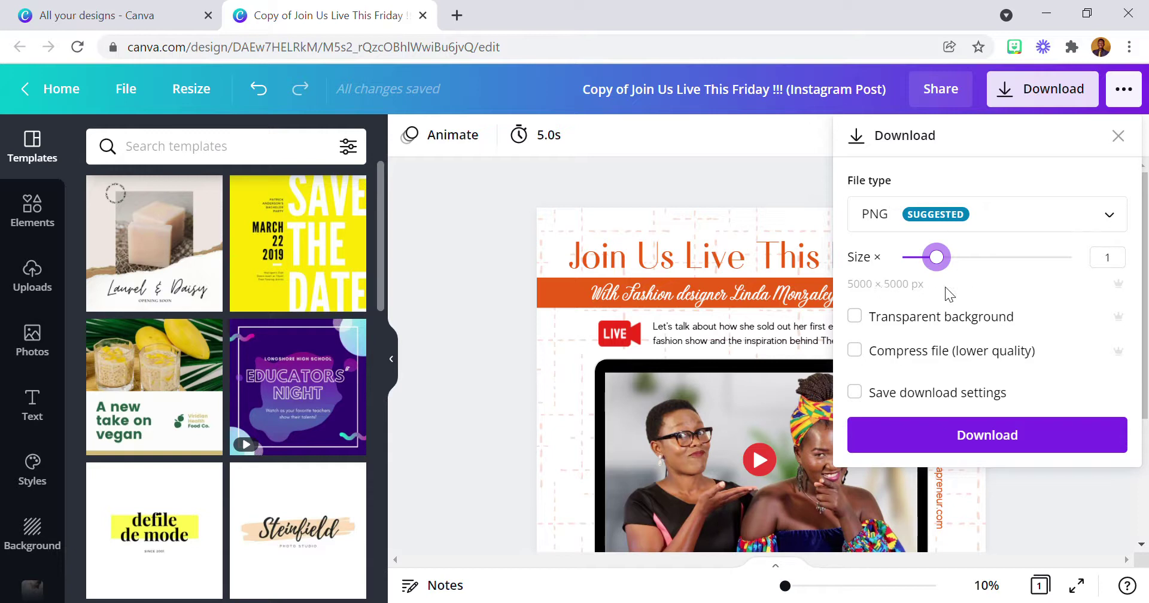
{"action": "left_click_drag", "start_coordinate": [943, 264], "coordinate": [967, 267]}
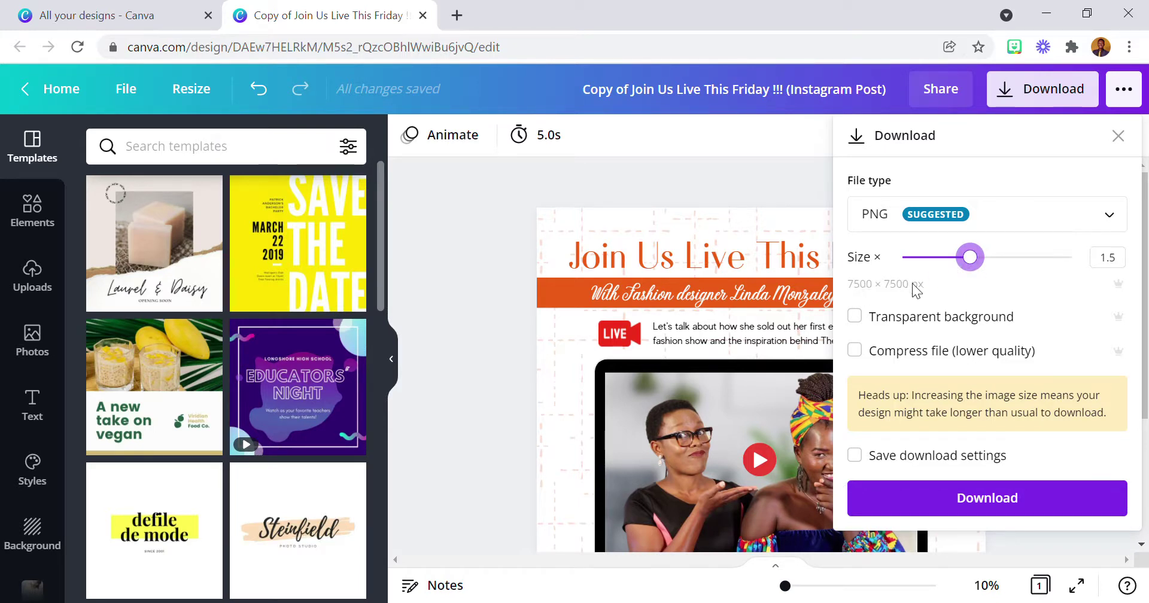
{"action": "left_click_drag", "start_coordinate": [994, 262], "coordinate": [1001, 263]}
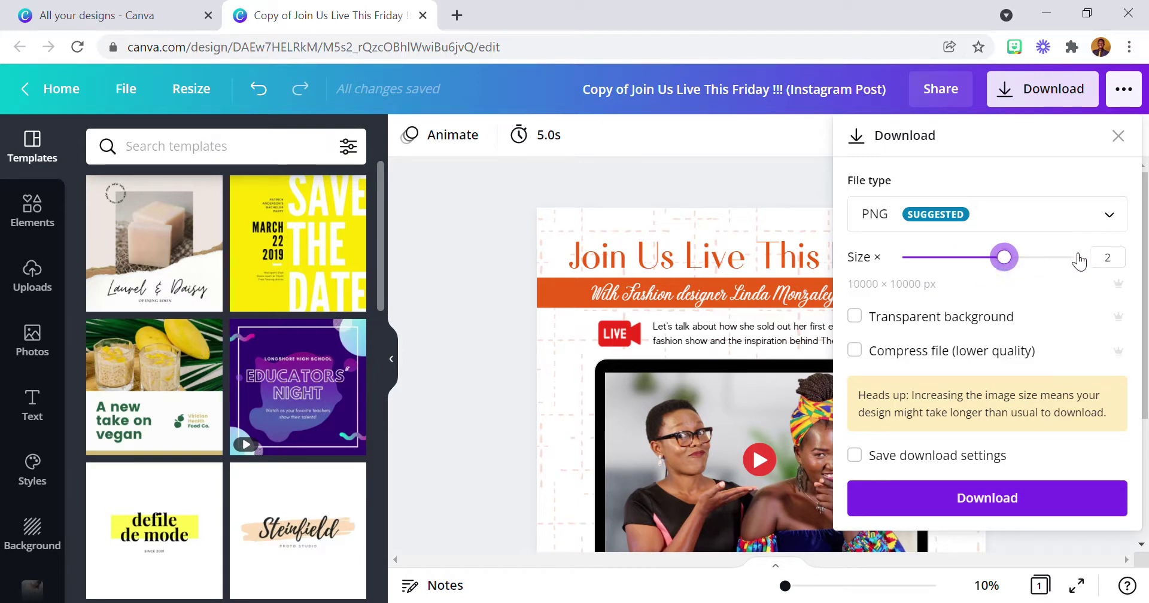
{"action": "left_click_drag", "start_coordinate": [1007, 259], "coordinate": [1082, 264]}
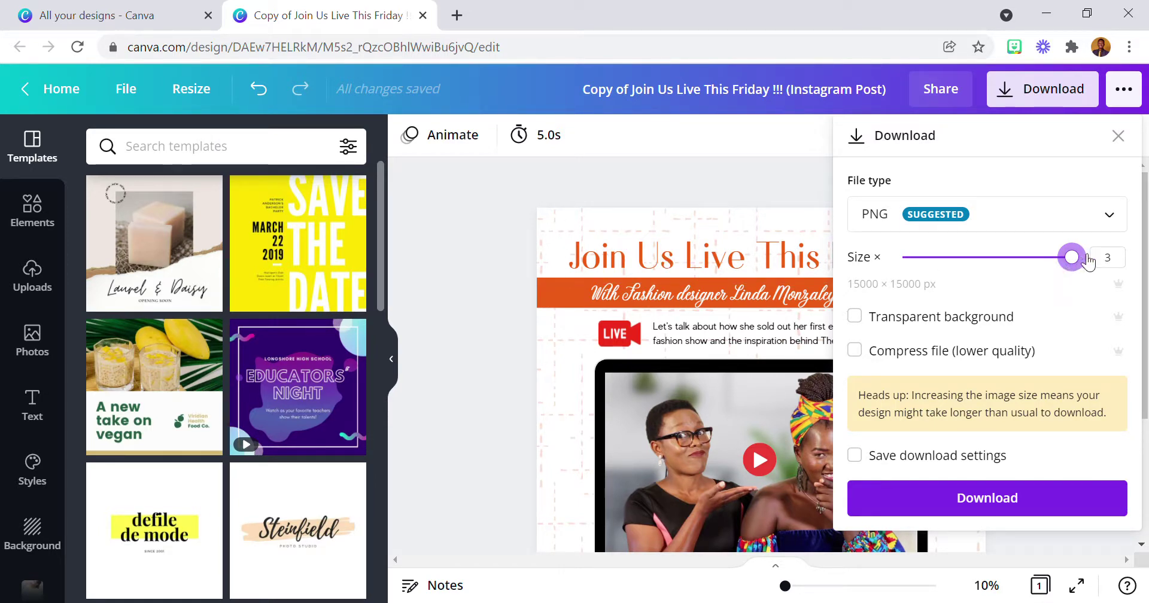
Lower the PNG size multiplier to 0.5, raise it in stages through 1, 1.5 and 2 to 3, and close the download settings
{"action": "left_click", "coordinate": [903, 257]}
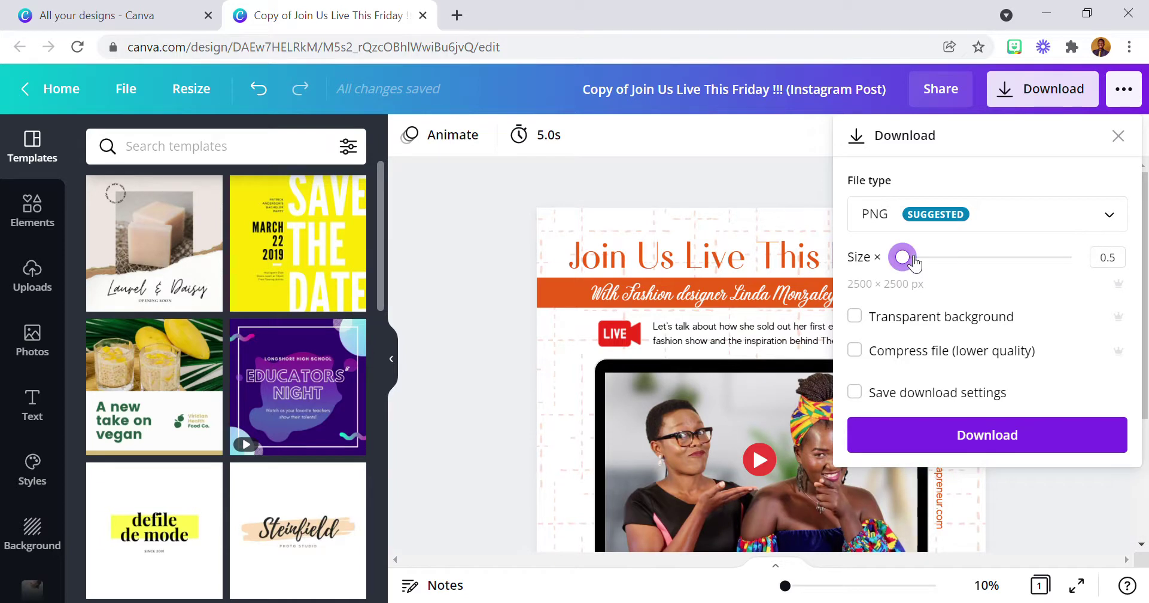
{"action": "left_click", "coordinate": [928, 269]}
{"action": "left_click", "coordinate": [904, 262]}
{"action": "left_click", "coordinate": [929, 267]}
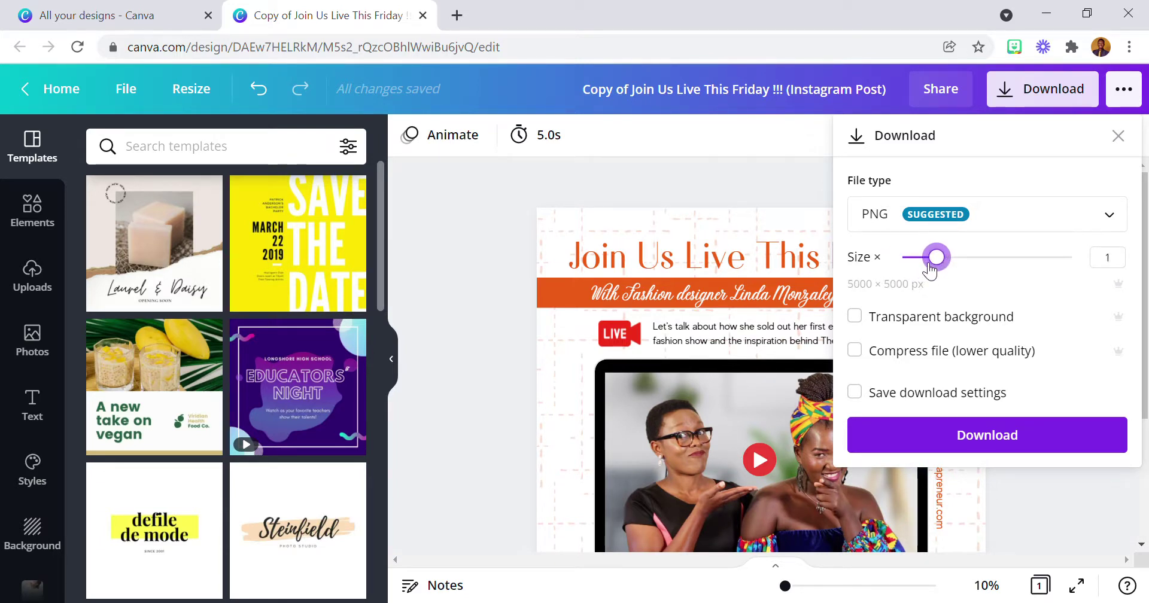
{"action": "left_click", "coordinate": [968, 263]}
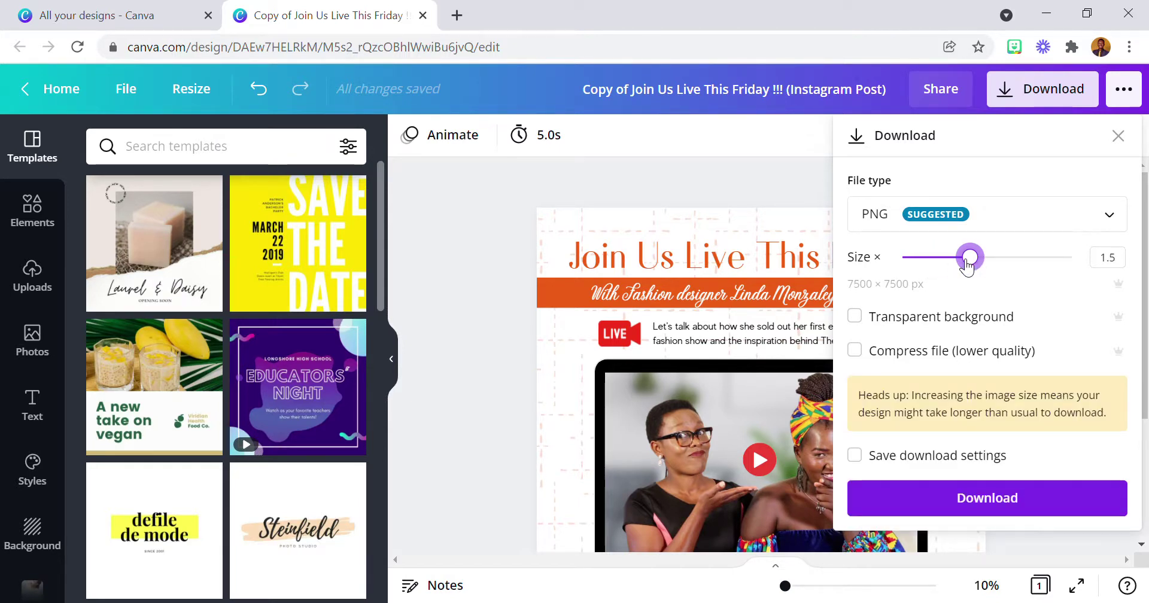
{"action": "left_click", "coordinate": [997, 267]}
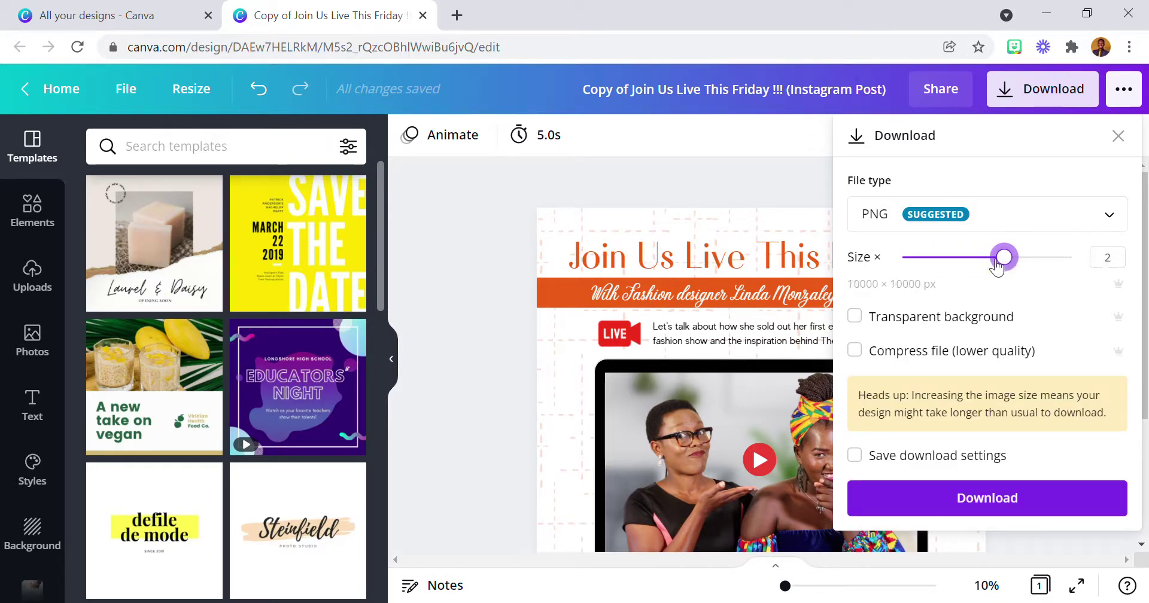
{"action": "left_click", "coordinate": [1038, 260]}
{"action": "left_click", "coordinate": [1071, 258]}
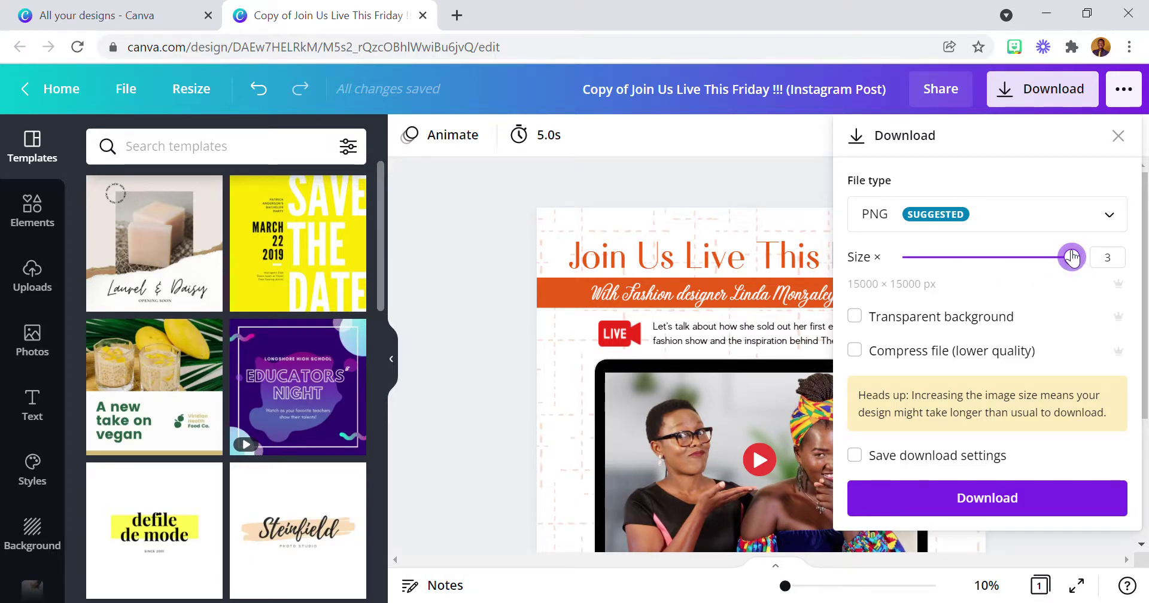
{"action": "left_click", "coordinate": [498, 268]}
Resize the 5000 x 5000 px design to the Instagram Post preset without making a copy
{"action": "left_click", "coordinate": [188, 87]}
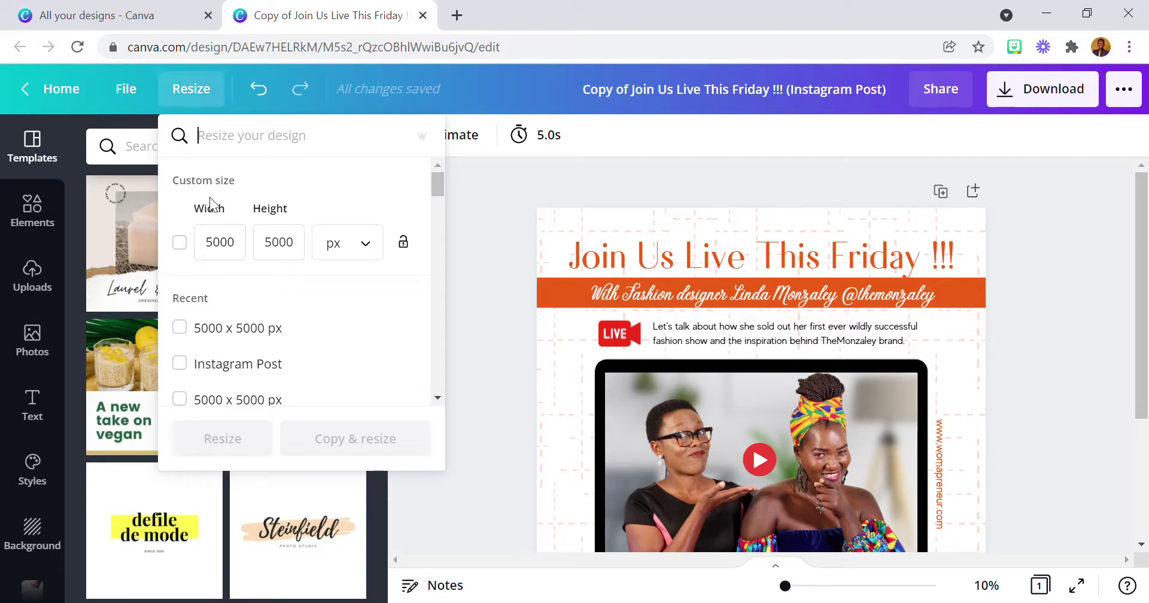
{"action": "left_click", "coordinate": [180, 363]}
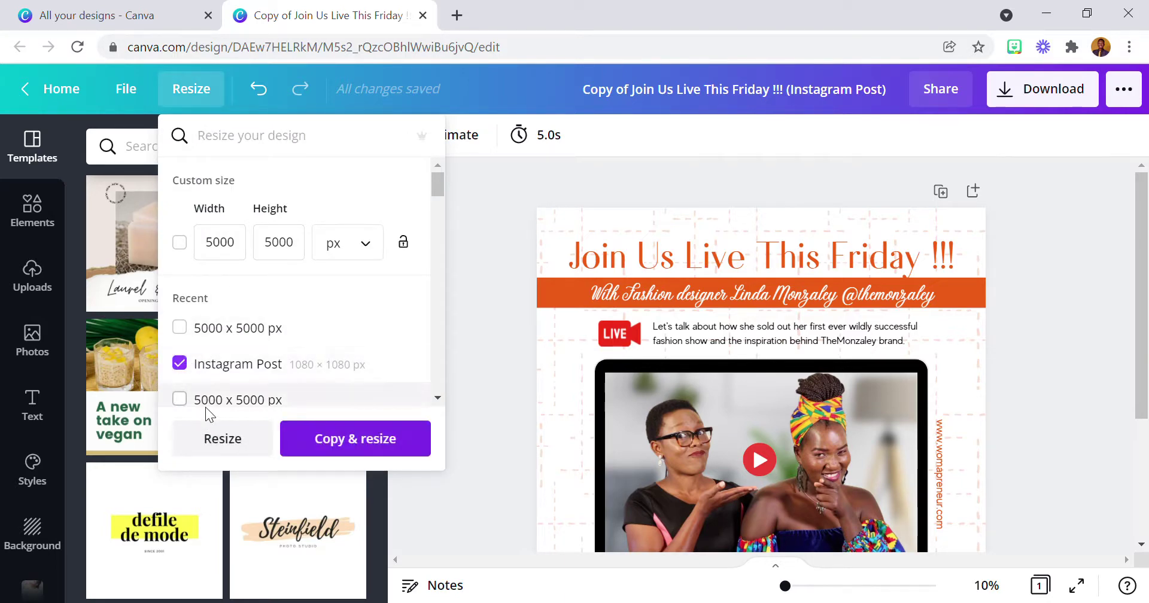
{"action": "left_click", "coordinate": [225, 440]}
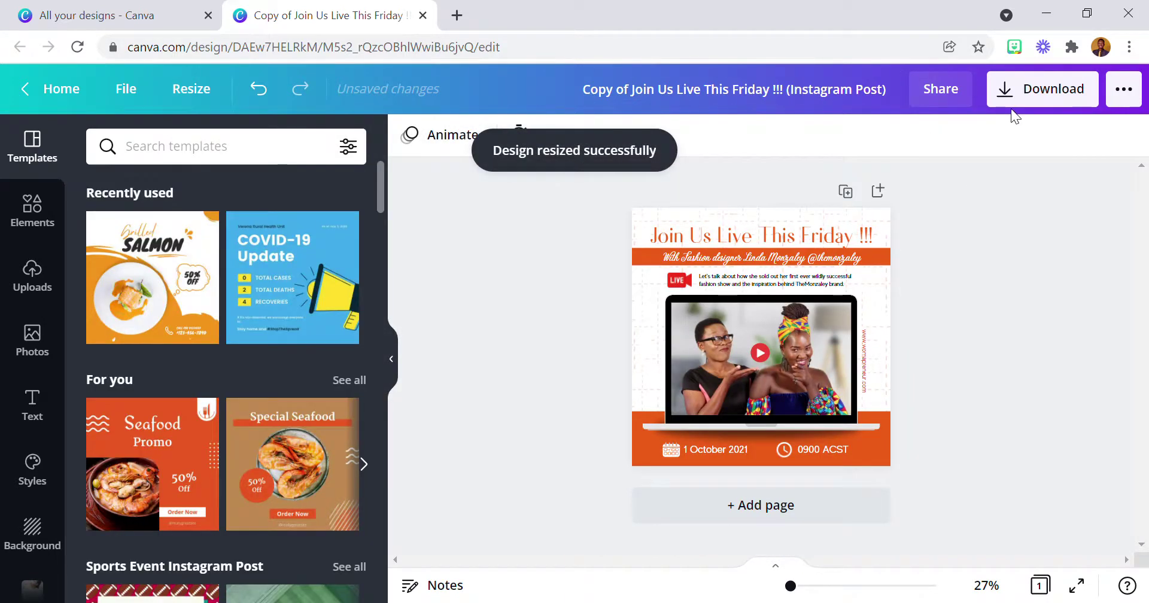
Set the PNG size multiplier to its maximum of 3 in the Instagram-sized design's download settings
{"action": "left_click", "coordinate": [1020, 97]}
{"action": "left_click_drag", "start_coordinate": [945, 266], "coordinate": [1085, 271]}
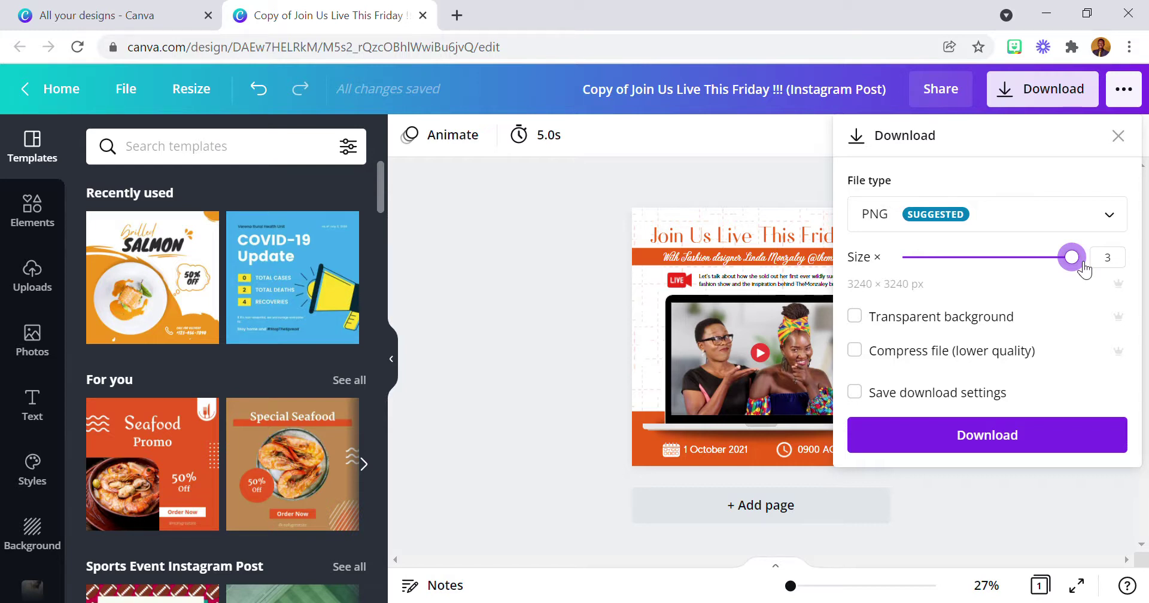
{"action": "mouse_move", "coordinate": [1084, 271]}
{"action": "left_mouse_down"}
{"action": "mouse_move", "coordinate": [918, 278]}
{"action": "mouse_move", "coordinate": [942, 267]}
{"action": "mouse_move", "coordinate": [1100, 264]}
{"action": "left_mouse_up"}
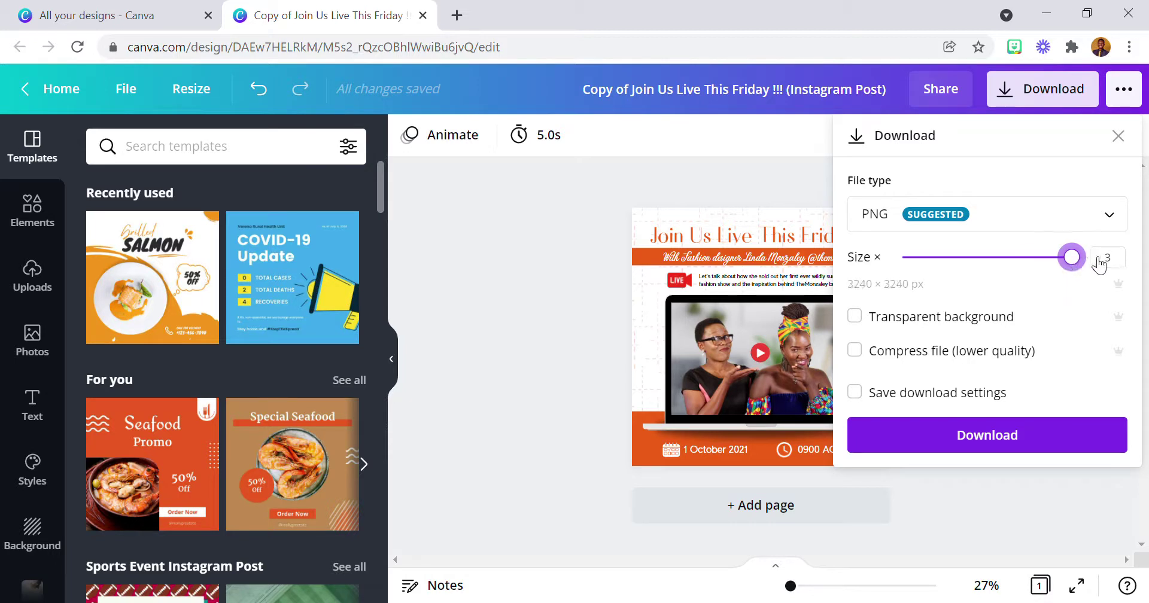